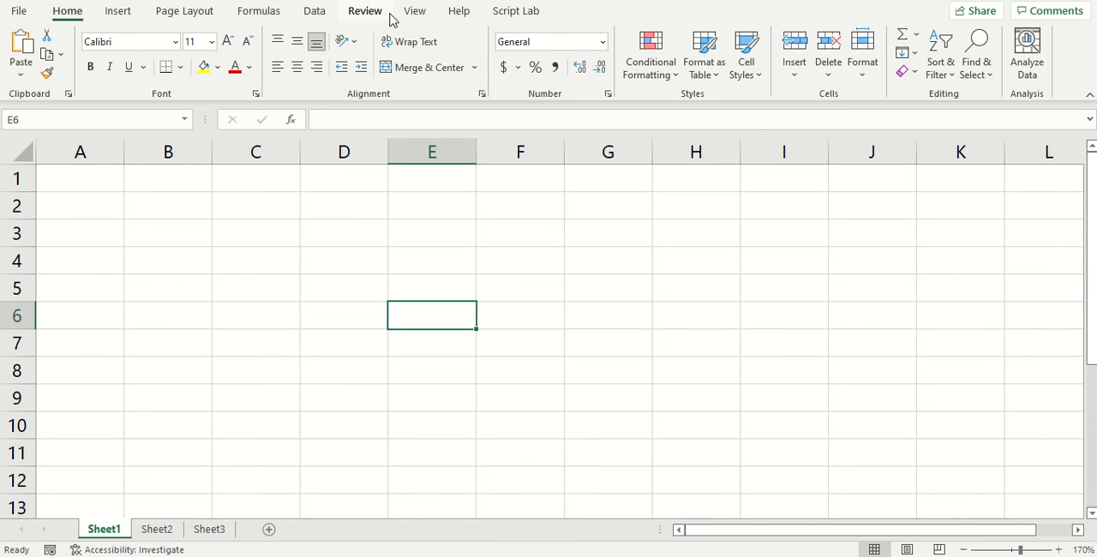
Step: Enable the Draw and Developer tabs in the Excel ribbon customization options and apply the change
click(19, 12)
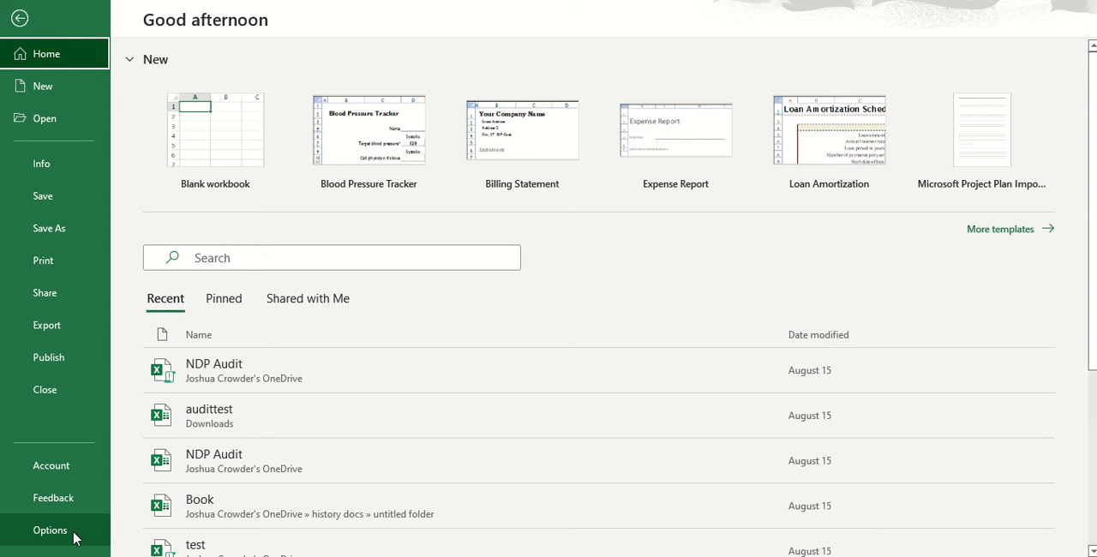
click(60, 530)
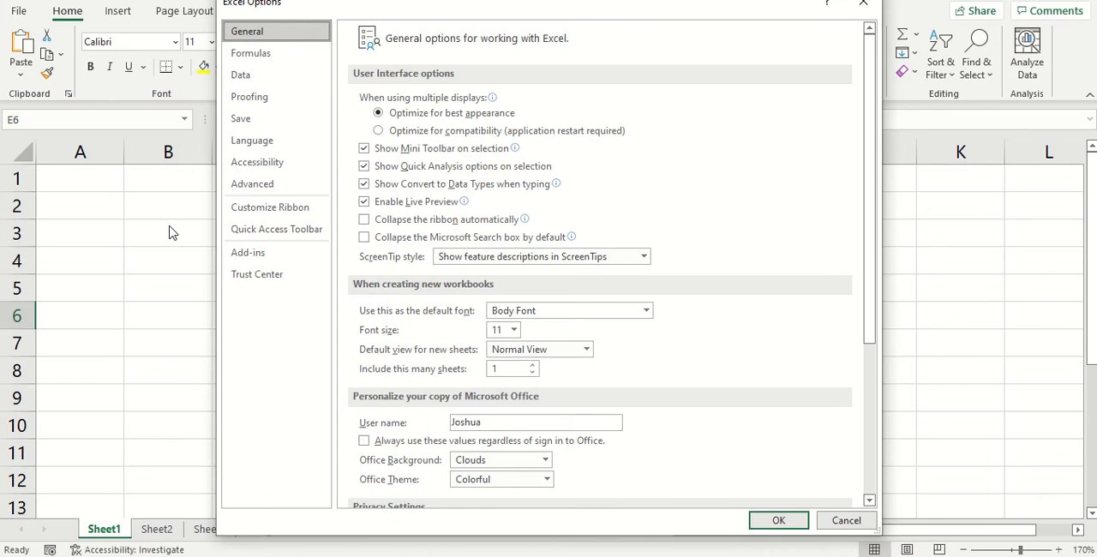
click(266, 214)
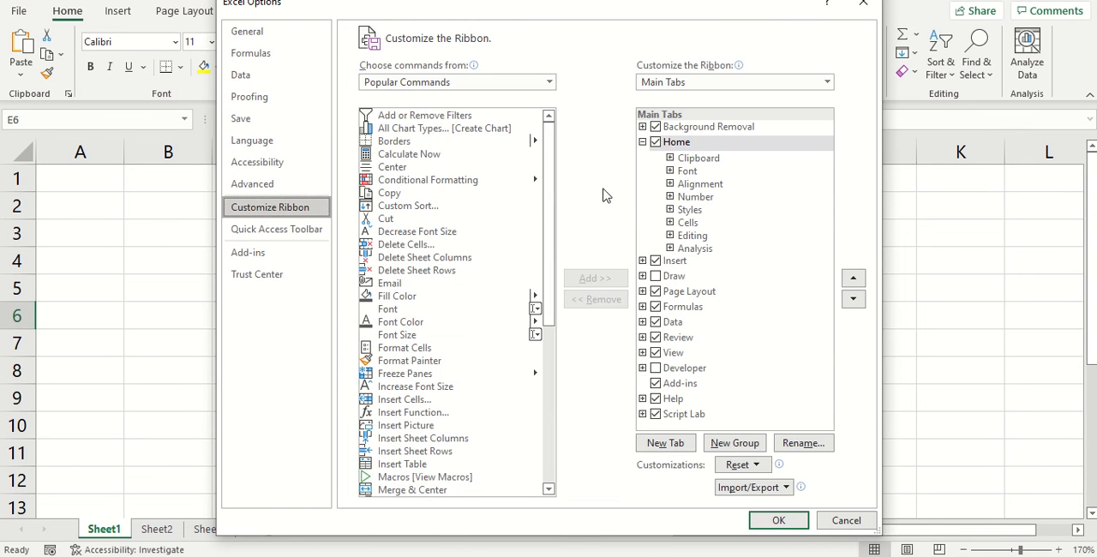
click(642, 143)
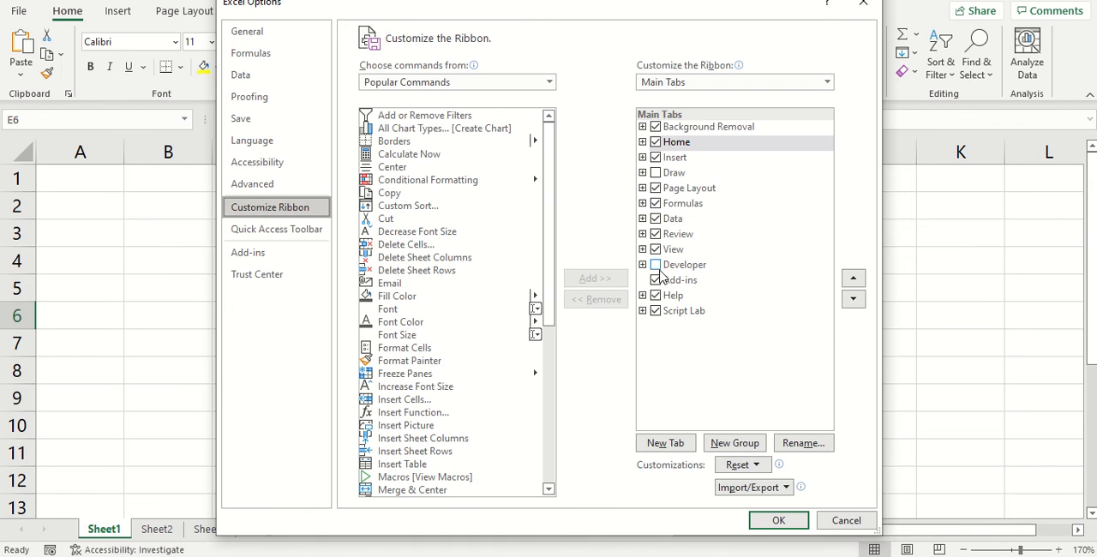
click(655, 175)
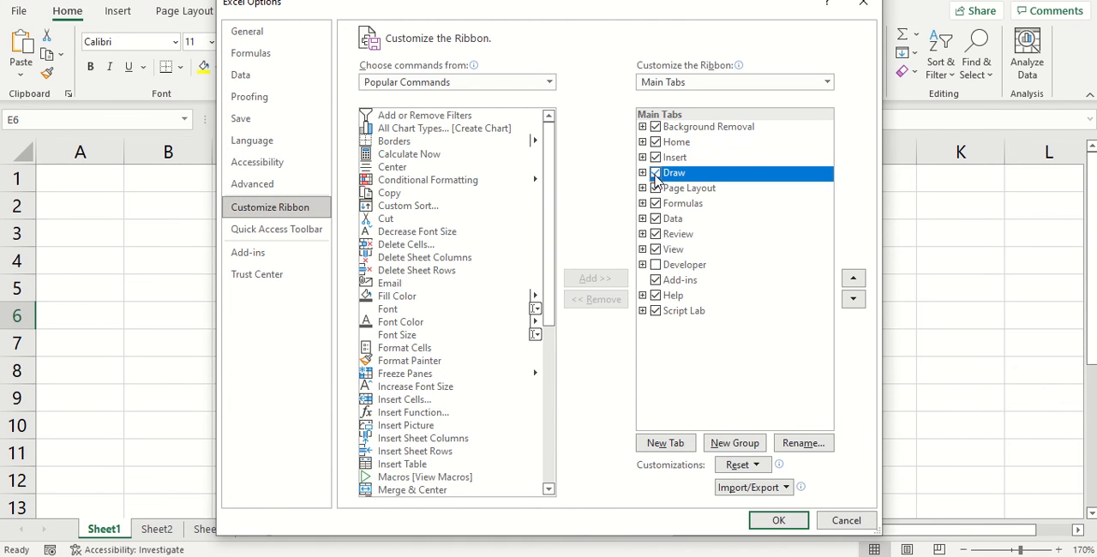
click(655, 266)
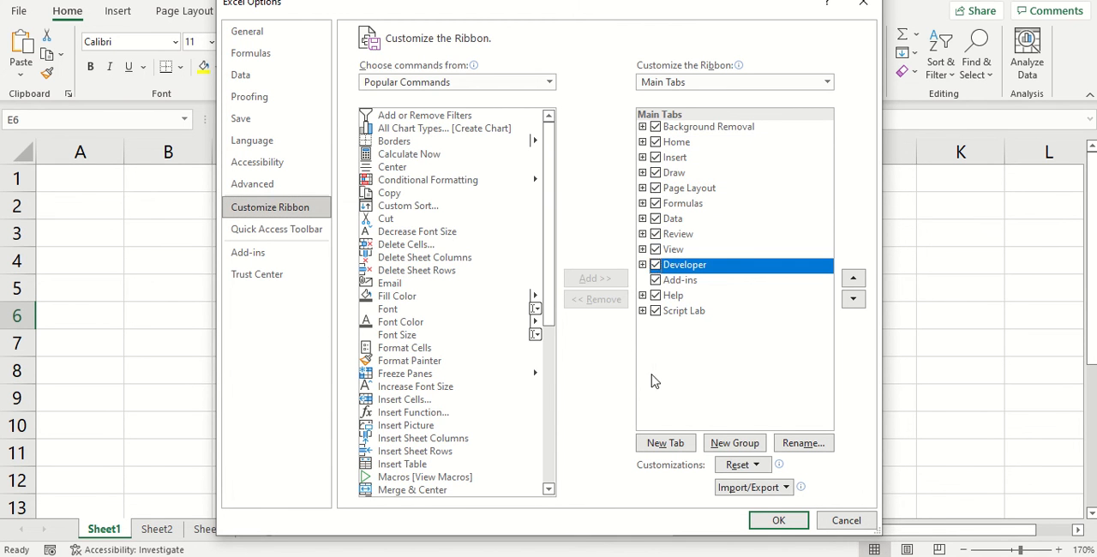
click(778, 521)
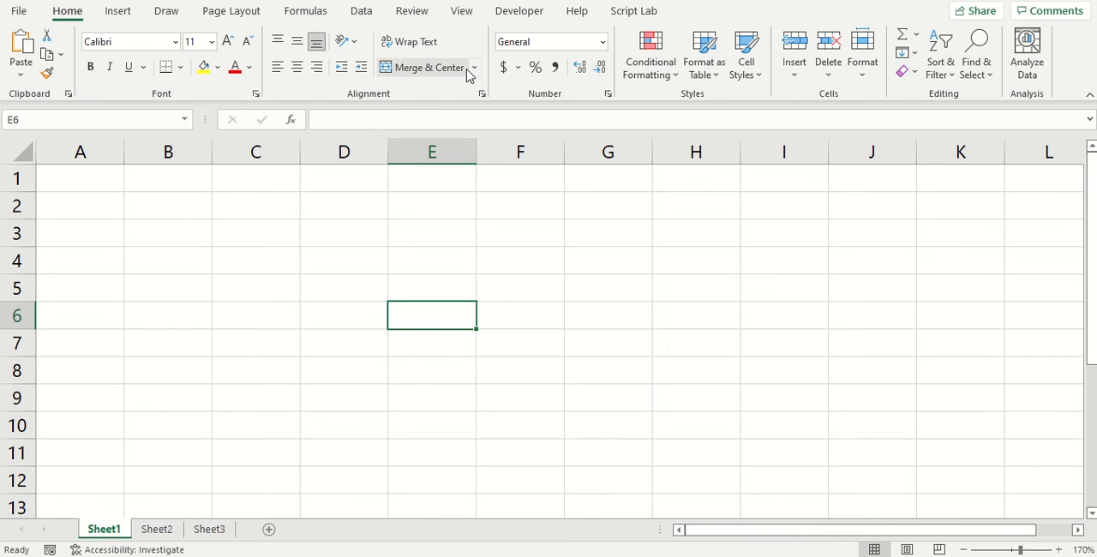
Step: Look over the Developer and Draw commands and try launching Word from the Windows APPs group, returning to Excel
click(516, 17)
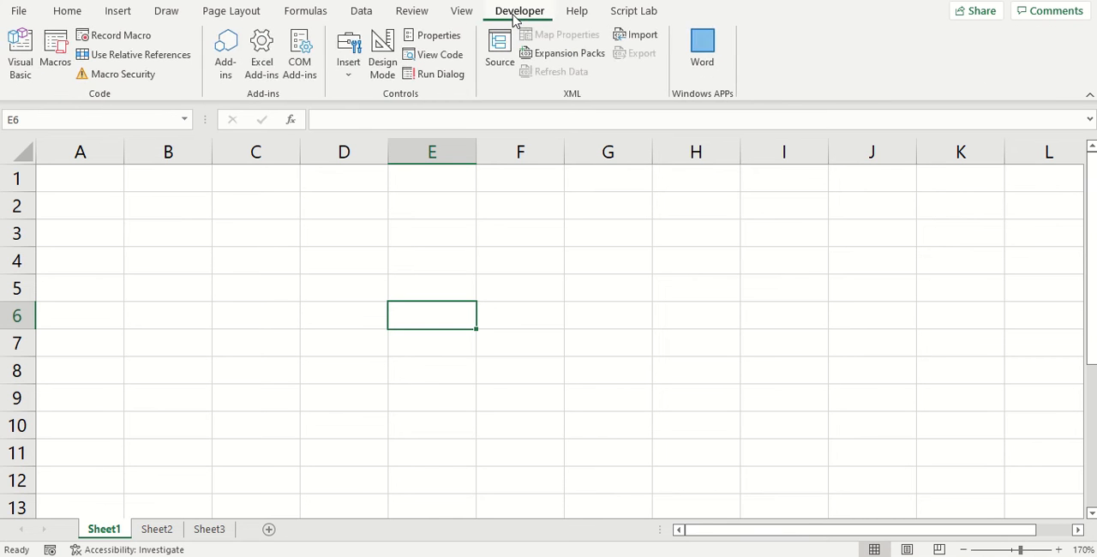
click(160, 15)
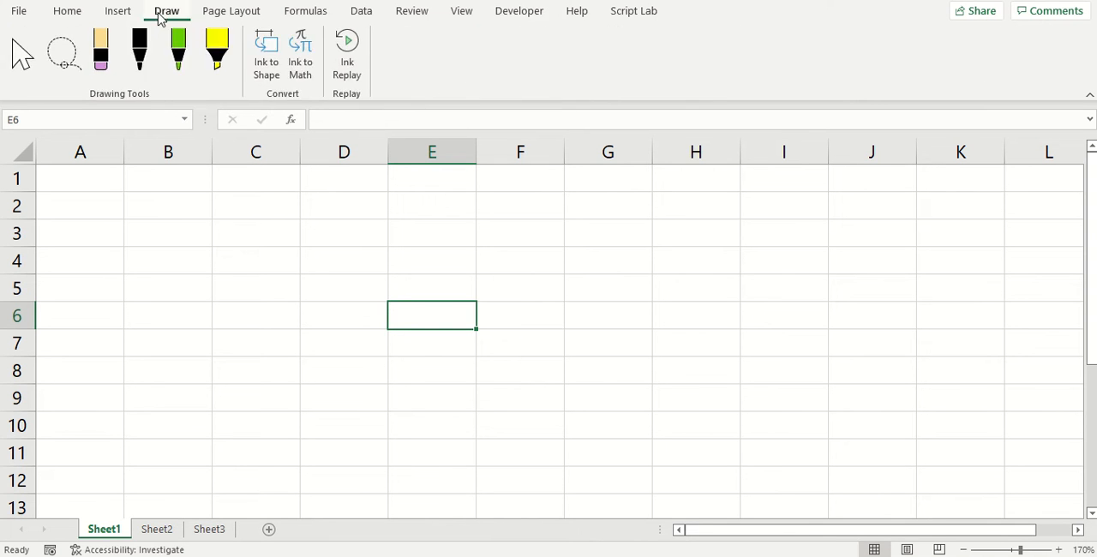
click(509, 19)
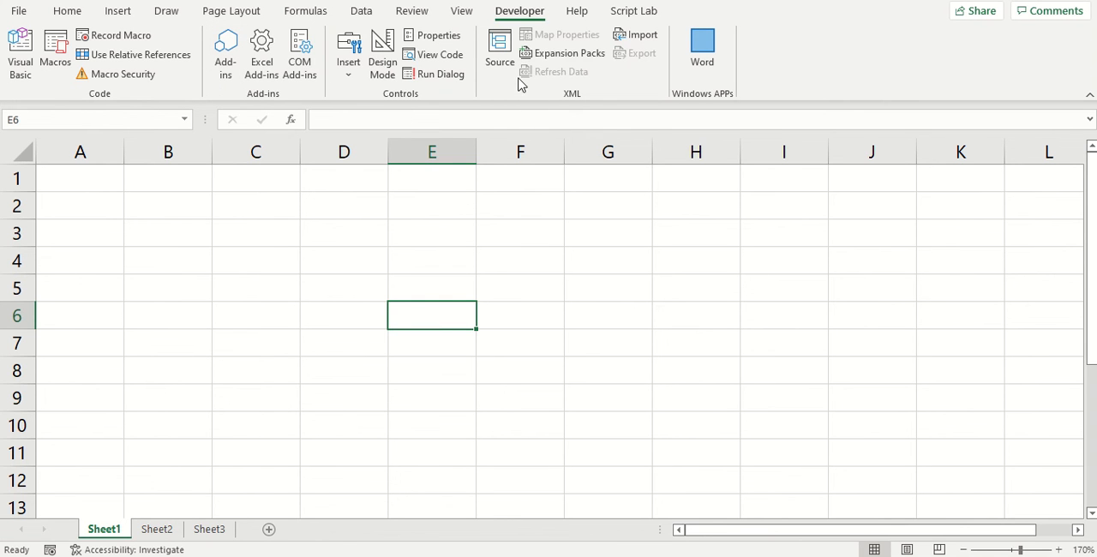
click(701, 50)
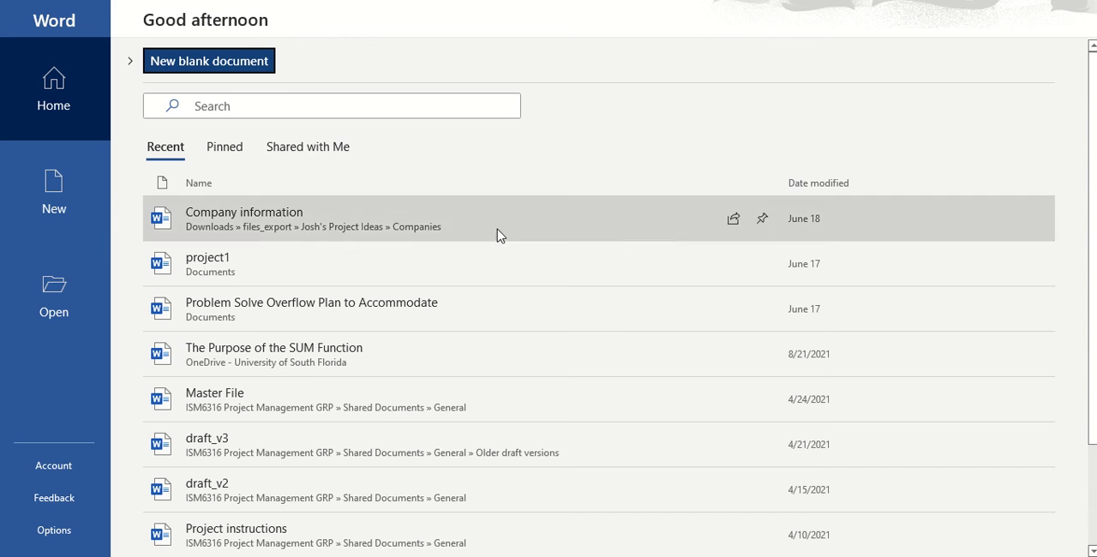
click(494, 555)
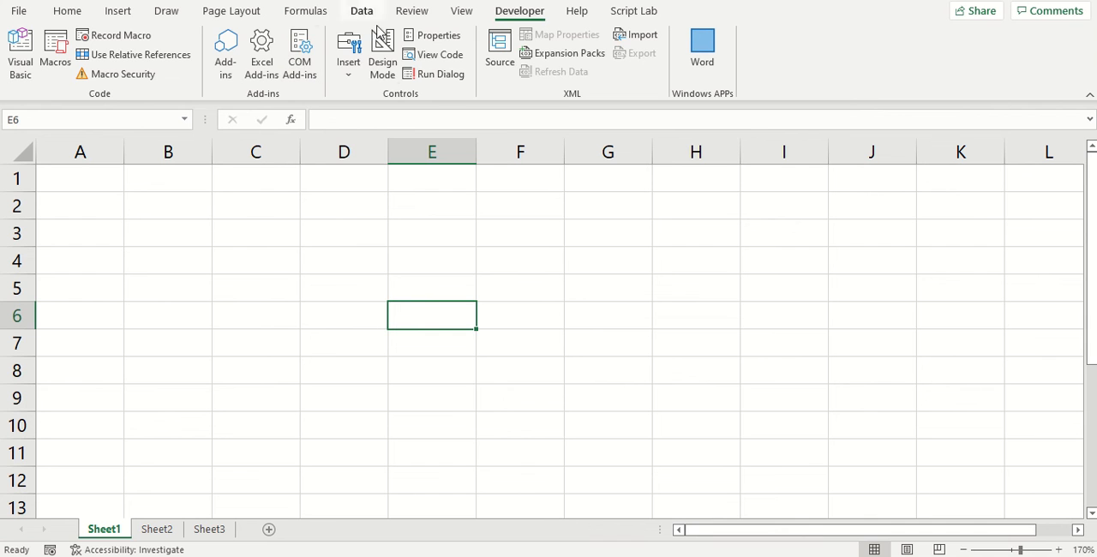
Step: Draw a form control button over cells A2:B3 on Sheet1 without assigning a macro
click(348, 77)
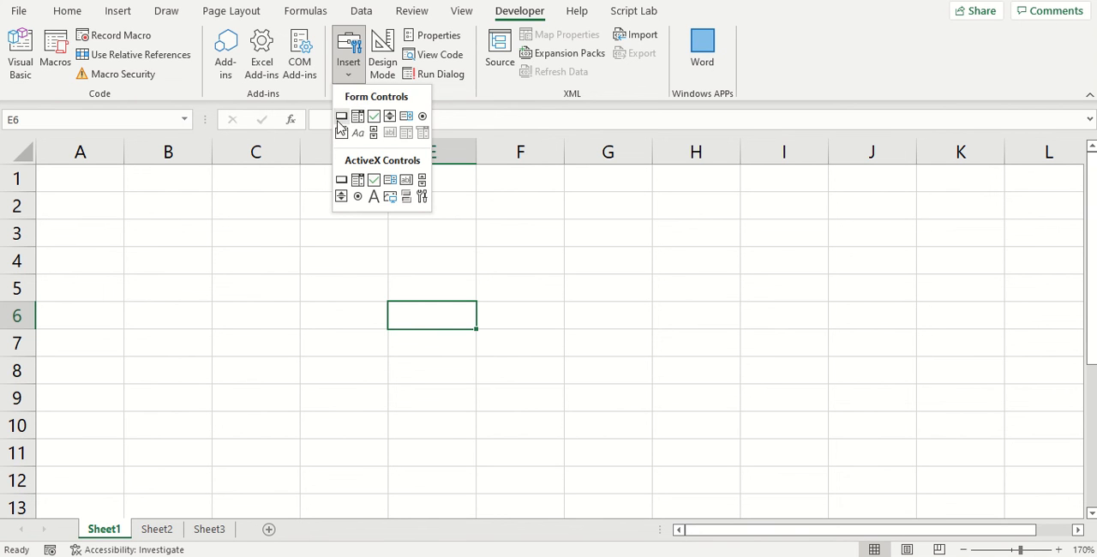
click(341, 116)
drag(96, 189, 201, 233)
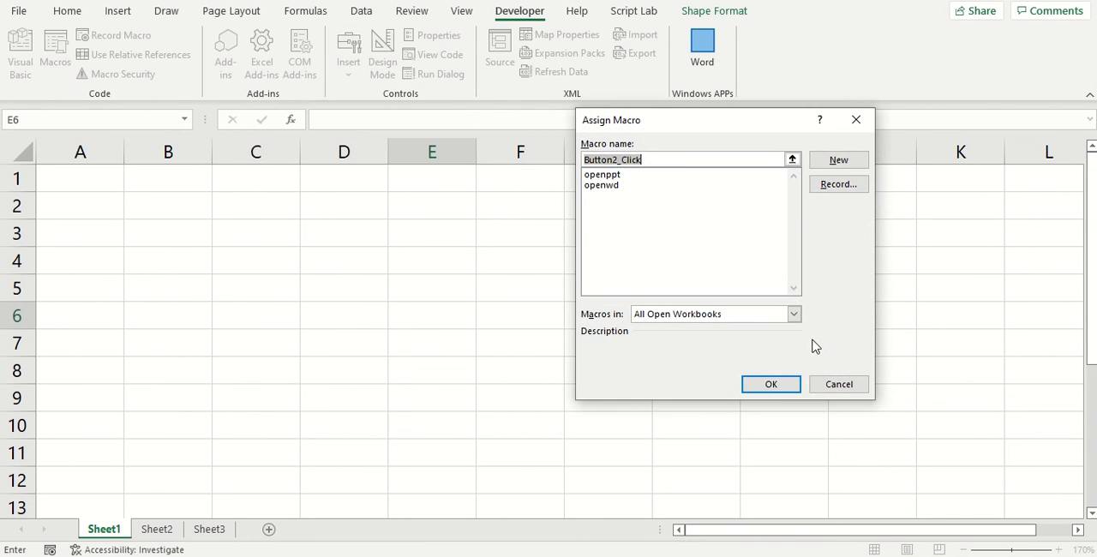
click(836, 385)
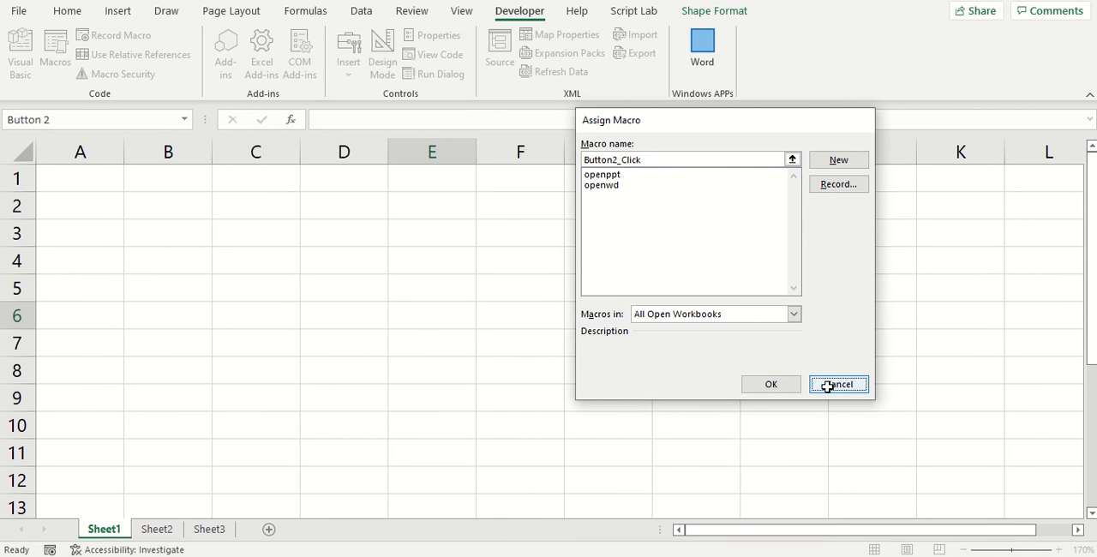
click(498, 255)
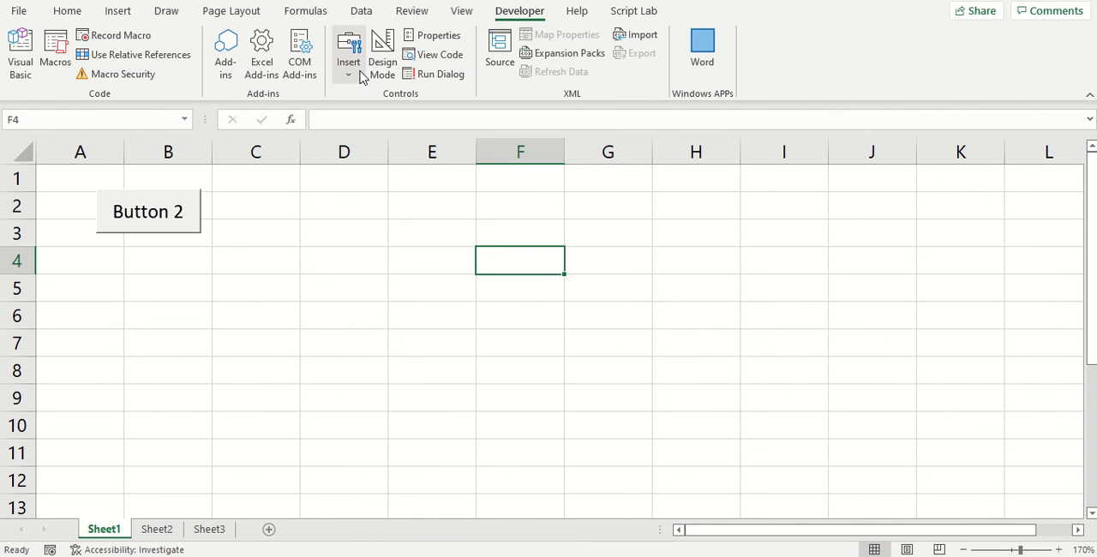
Step: Draw a check box form control around cells C2:C3, beside the button, and tick it
click(358, 77)
click(373, 116)
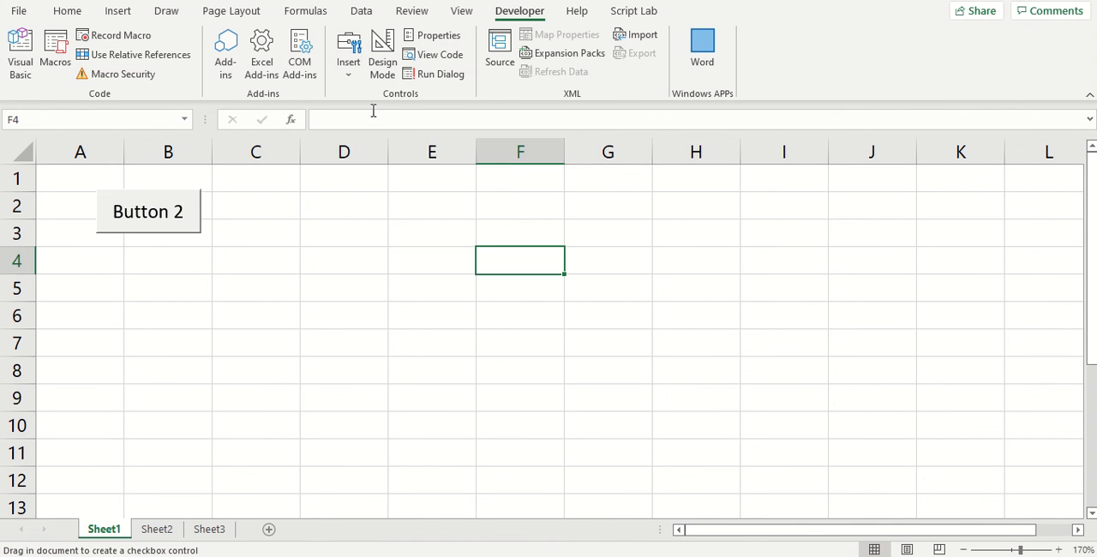
drag(246, 199, 315, 230)
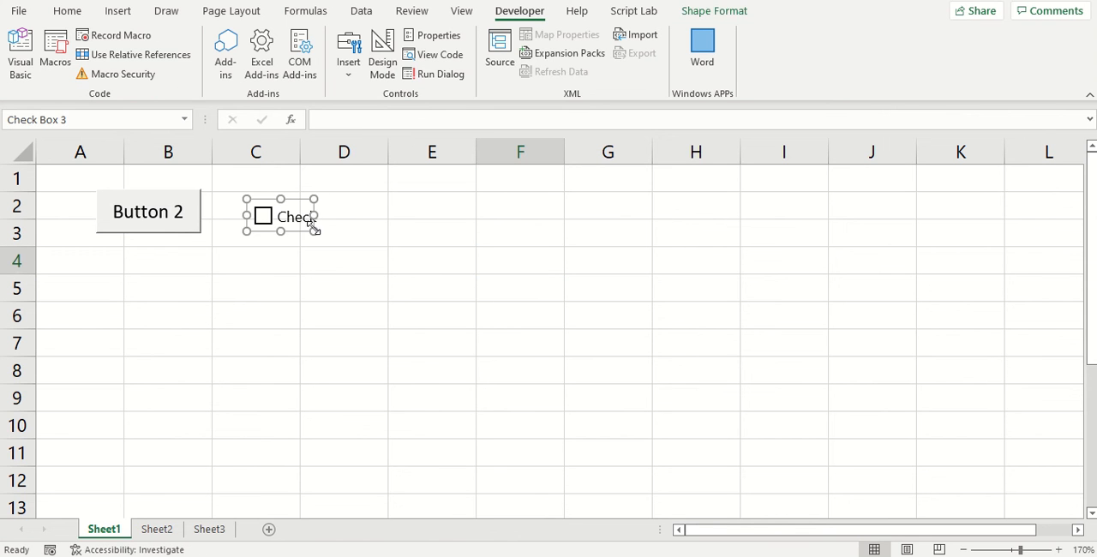
click(348, 266)
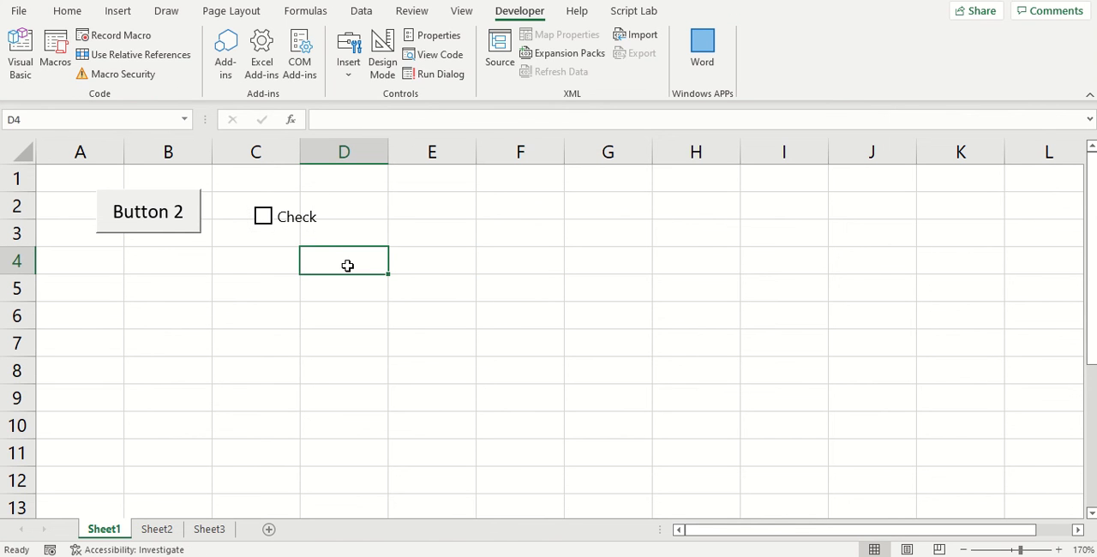
click(299, 220)
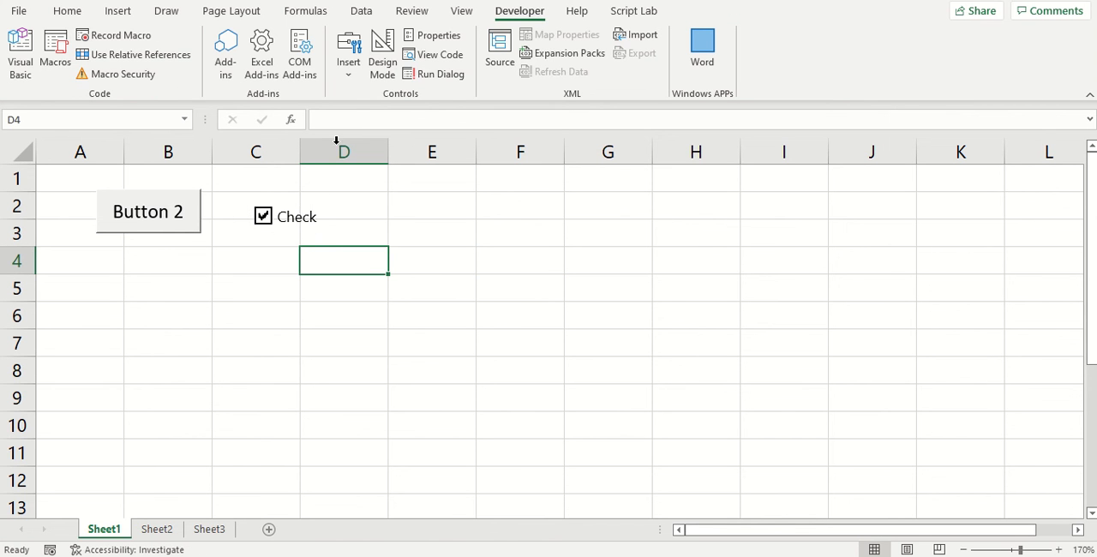
Step: Draw a spin button form control over cells C4:D5, below the check box
click(348, 75)
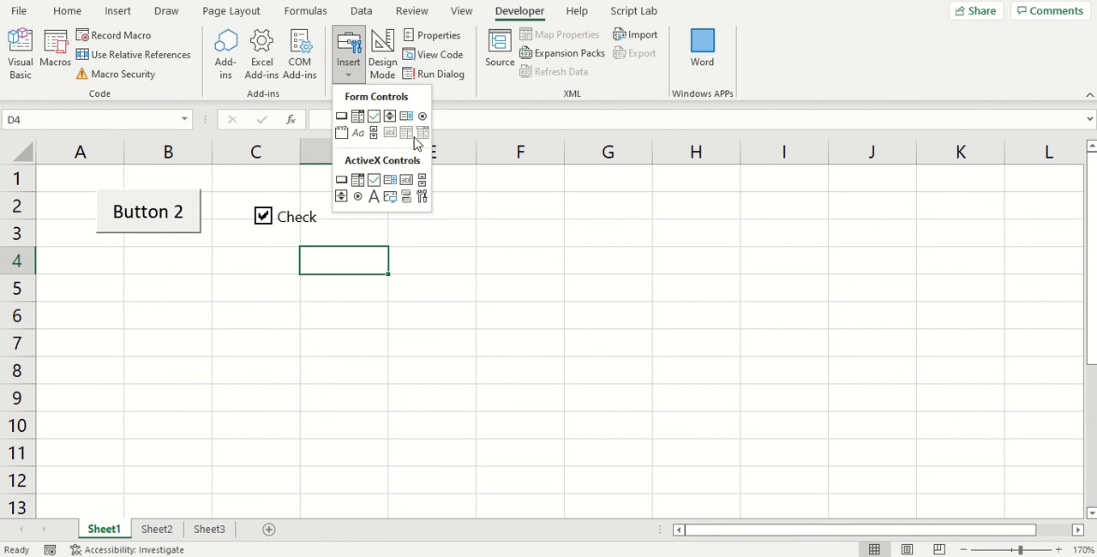
click(389, 119)
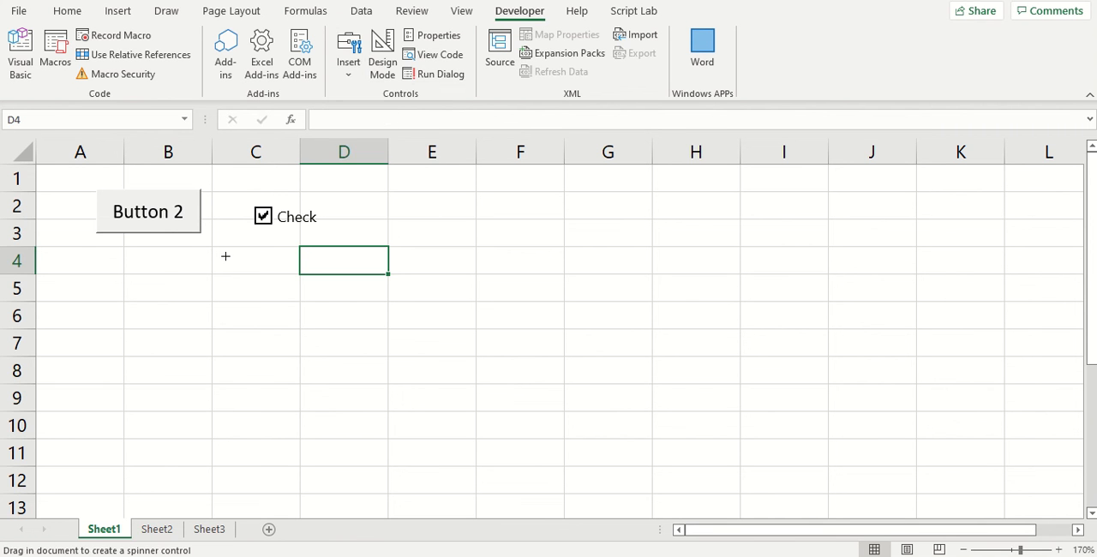
drag(225, 256, 323, 302)
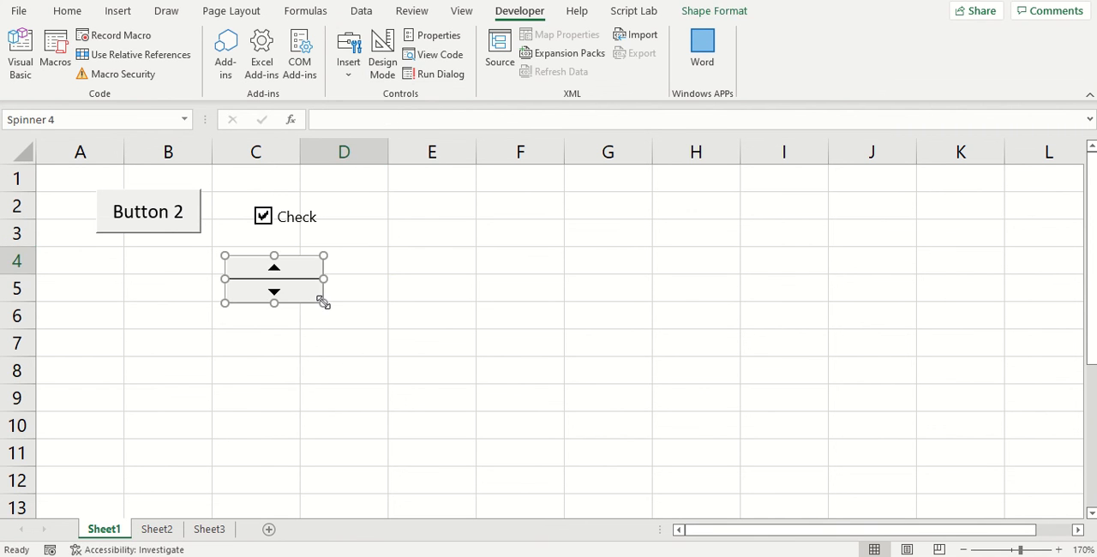
click(422, 282)
Step: Draw a horizontal scroll bar form control over cells E4:E5, beside the spin button
click(348, 79)
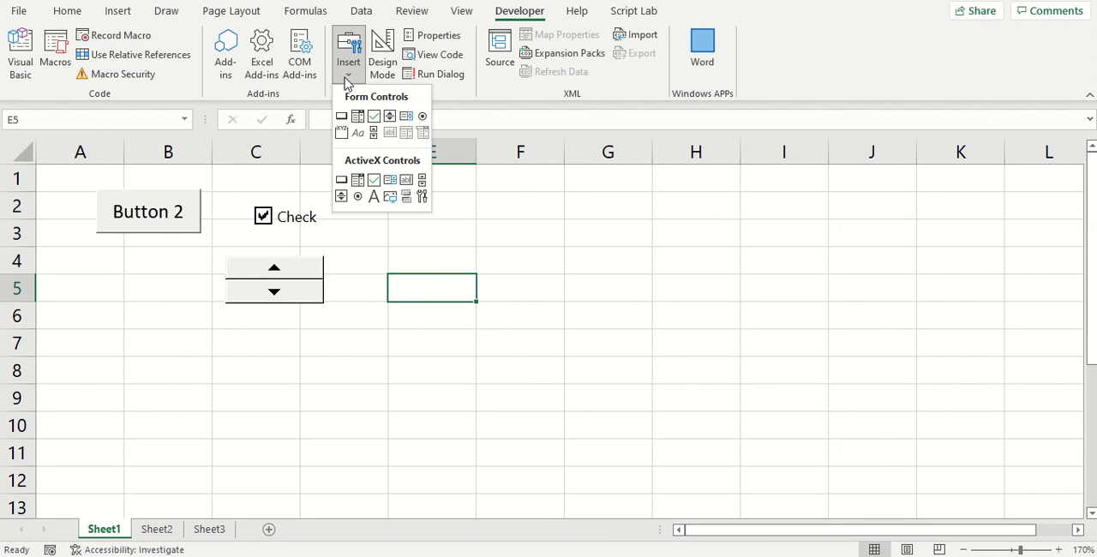
click(379, 140)
drag(375, 247, 489, 285)
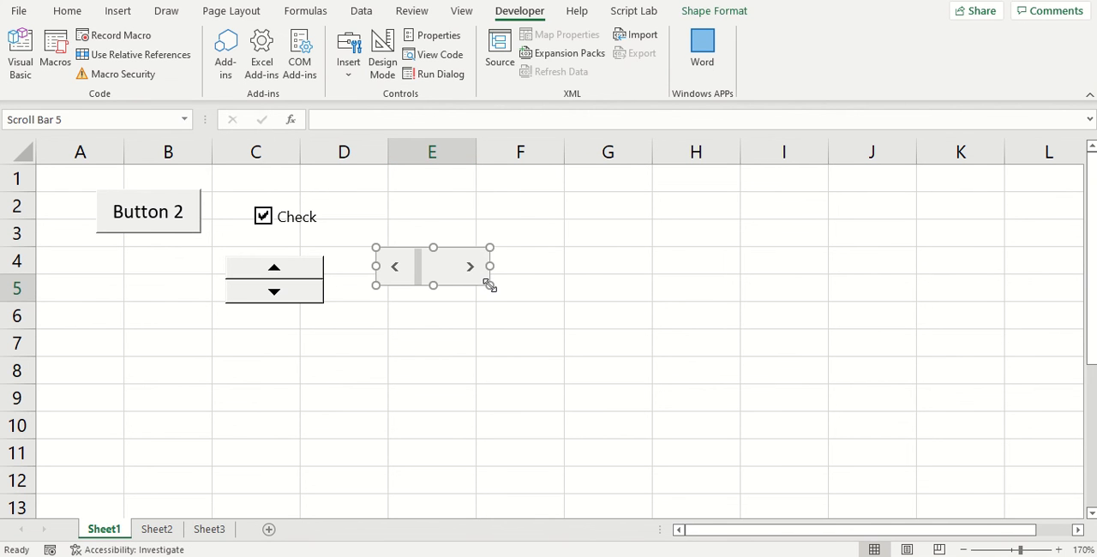
click(464, 323)
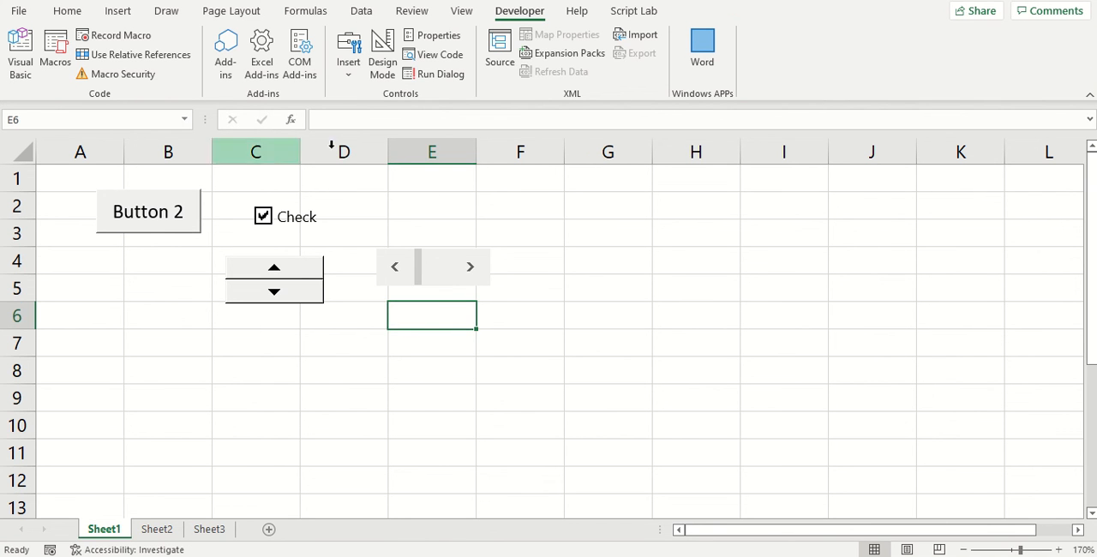